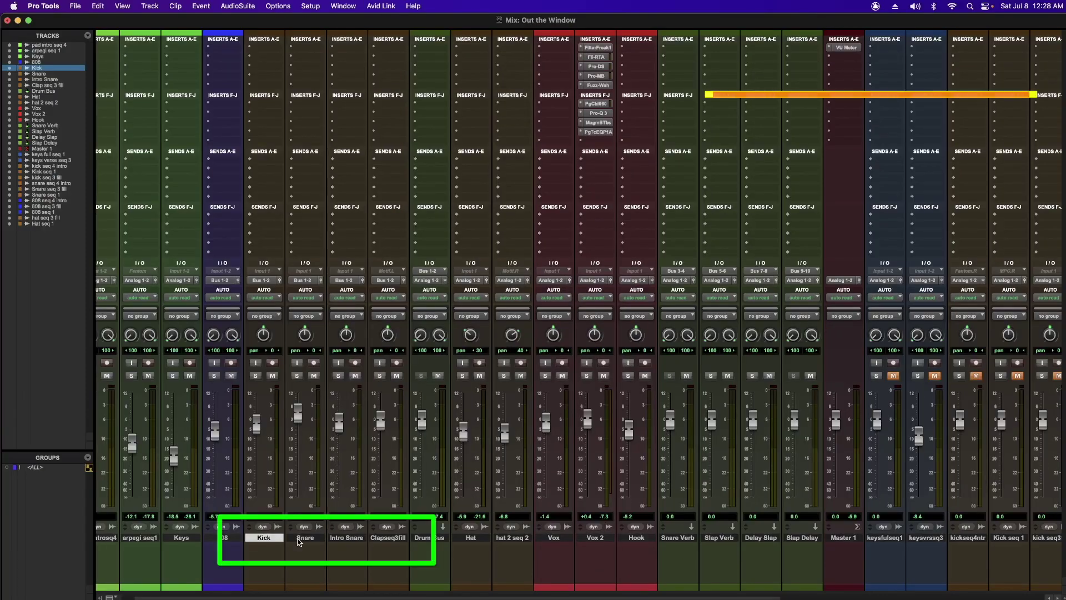
# - Select the Kick, Snare, Intro Snare and Clap seq 3 fill tracks and start a new group from them
pyautogui.keyDown('shift'); pyautogui.click(386, 538); pyautogui.keyUp('shift')
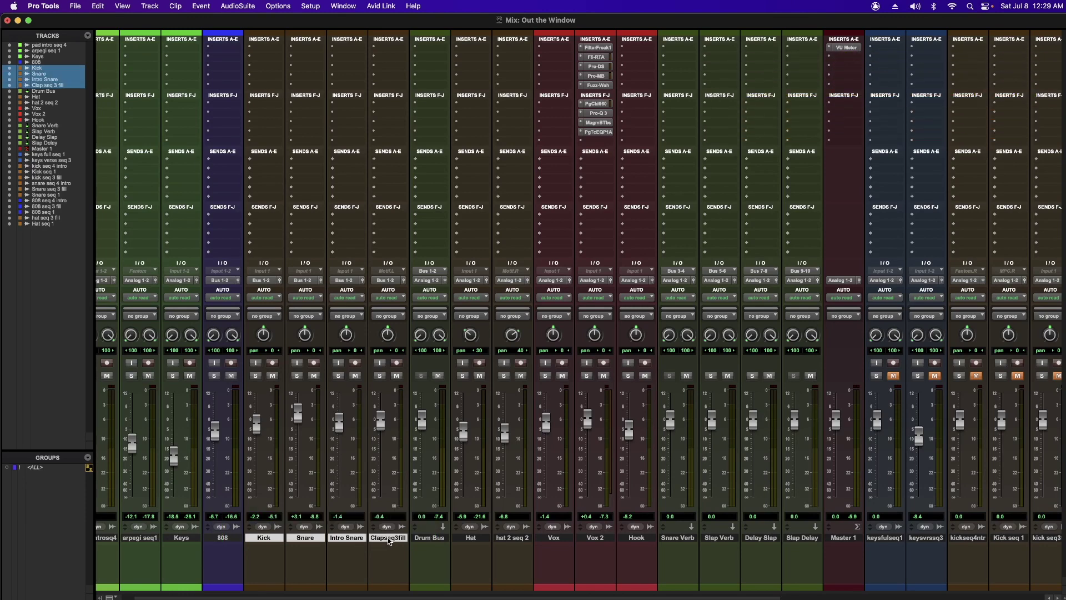
pyautogui.press('super+g')
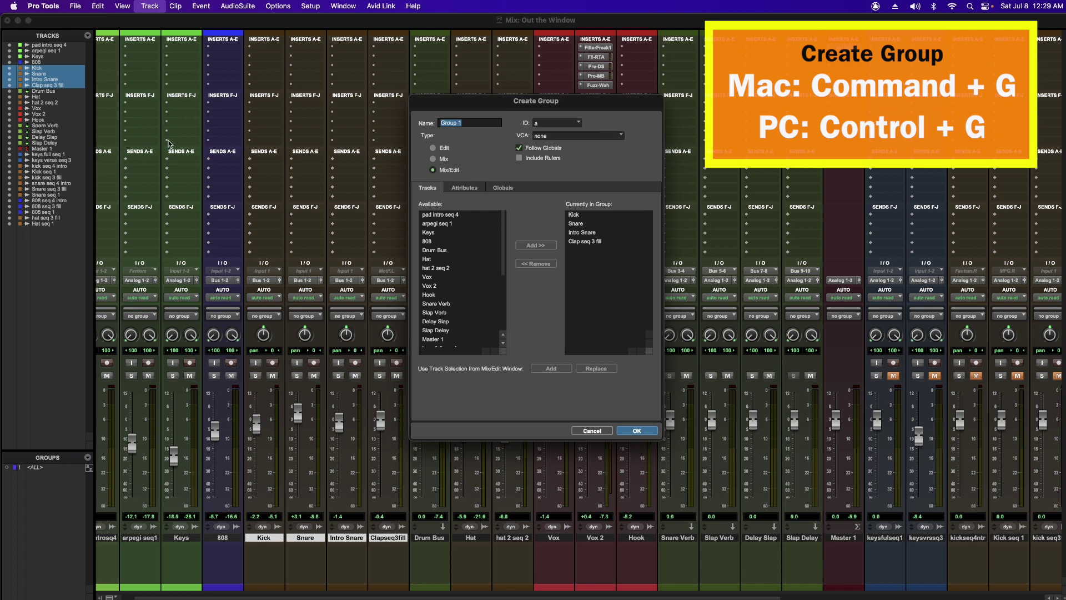
pyautogui.press('Escape')
pyautogui.click(150, 5)
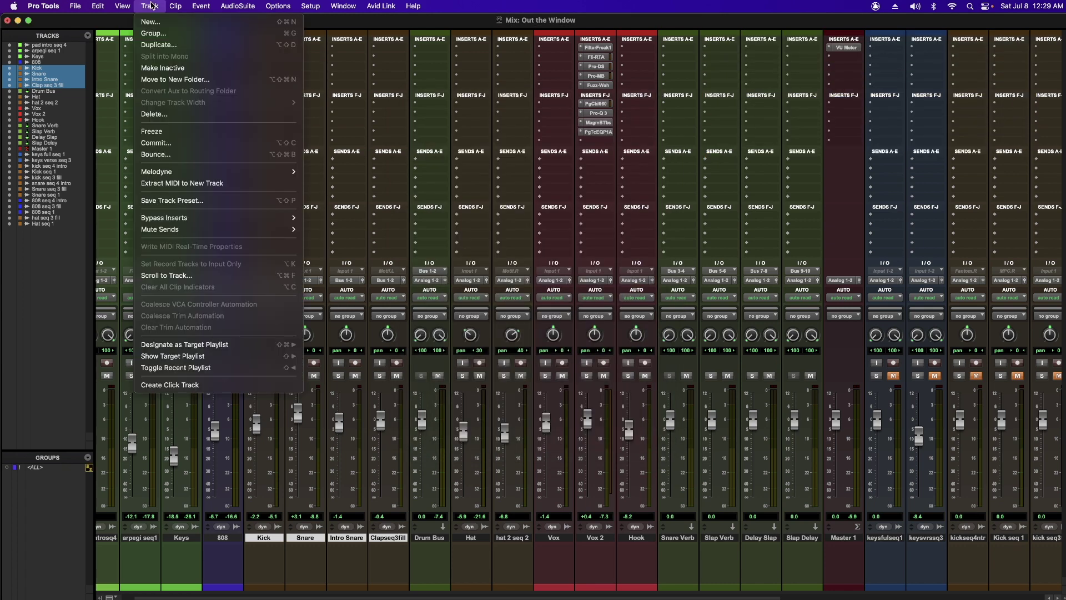
pyautogui.click(153, 34)
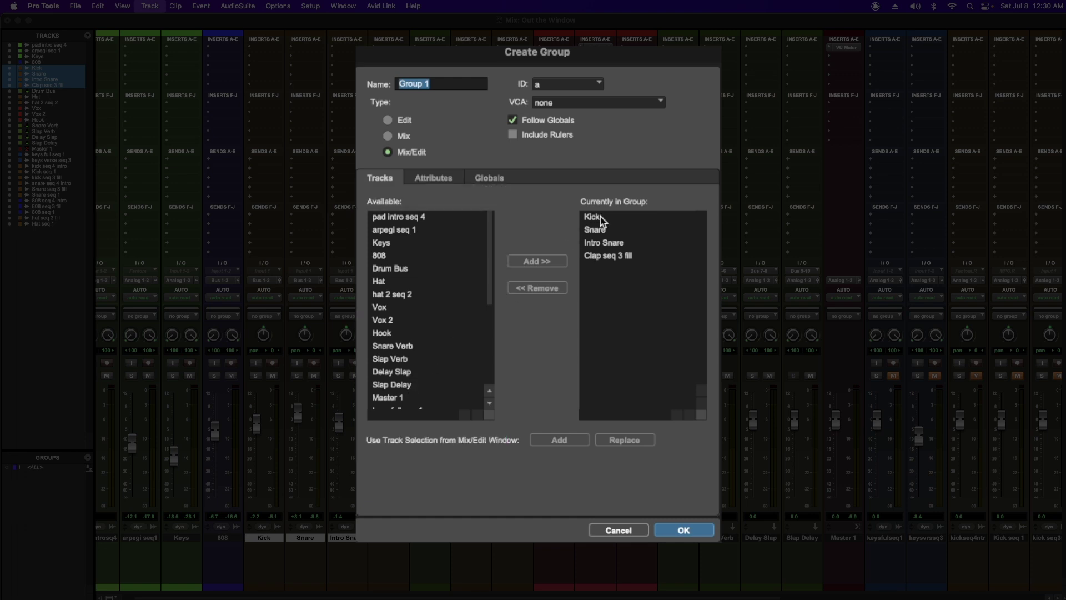
# - Review Group 1's members and Globals settings, then nudge the grouped fill clips
pyautogui.click(599, 244)
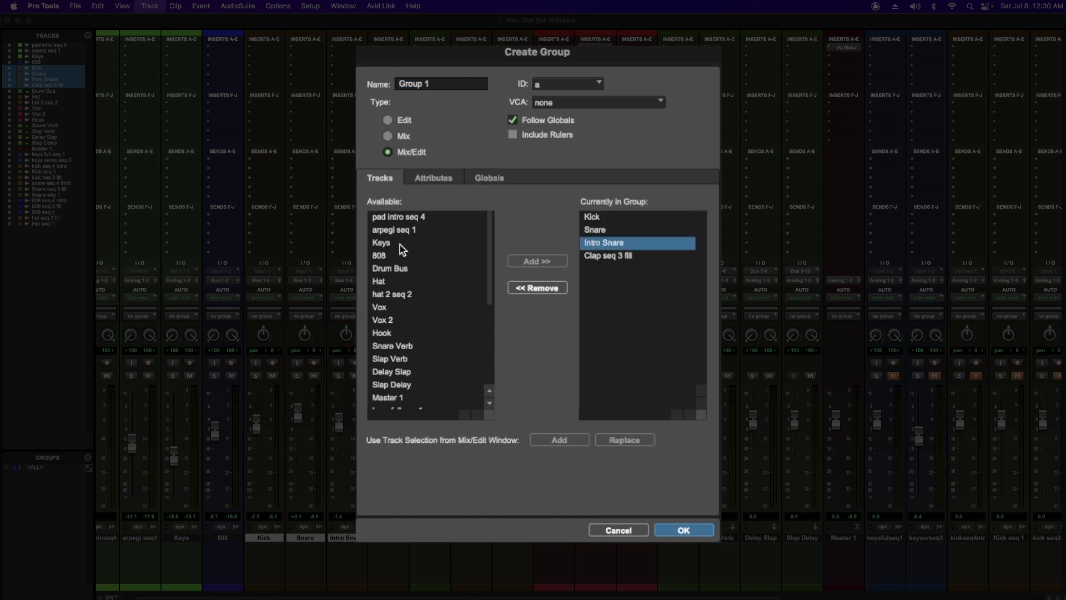
pyautogui.click(401, 245)
pyautogui.click(537, 261)
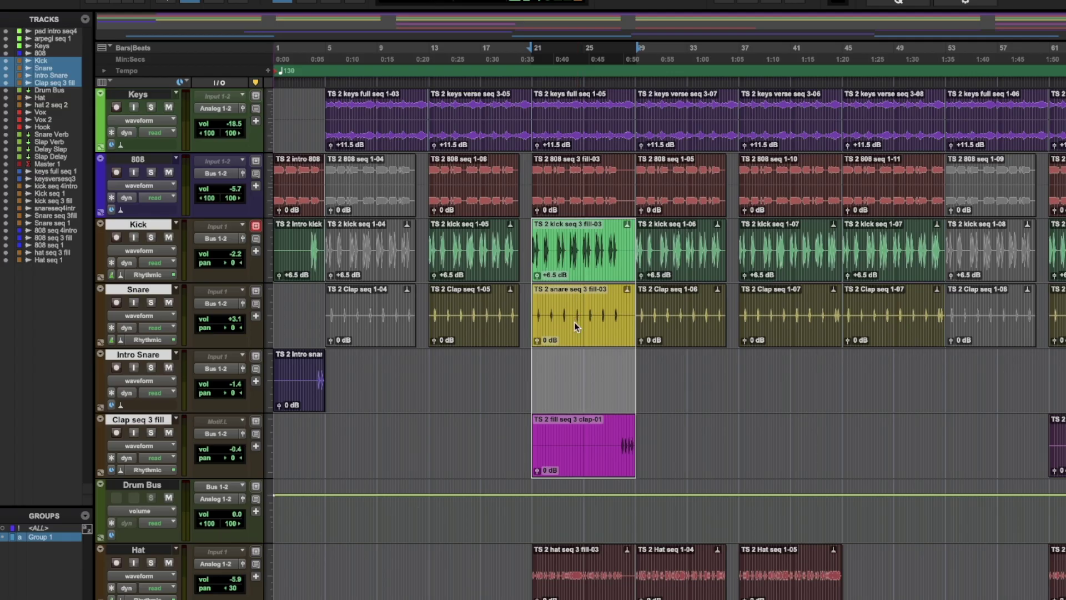
pyautogui.moveTo(576, 326)
pyautogui.mouseDown()
pyautogui.moveTo(564, 323)
pyautogui.moveTo(577, 322)
pyautogui.mouseUp()
pyautogui.moveTo(569, 242); pyautogui.dragTo(581, 245)
pyautogui.press('space')
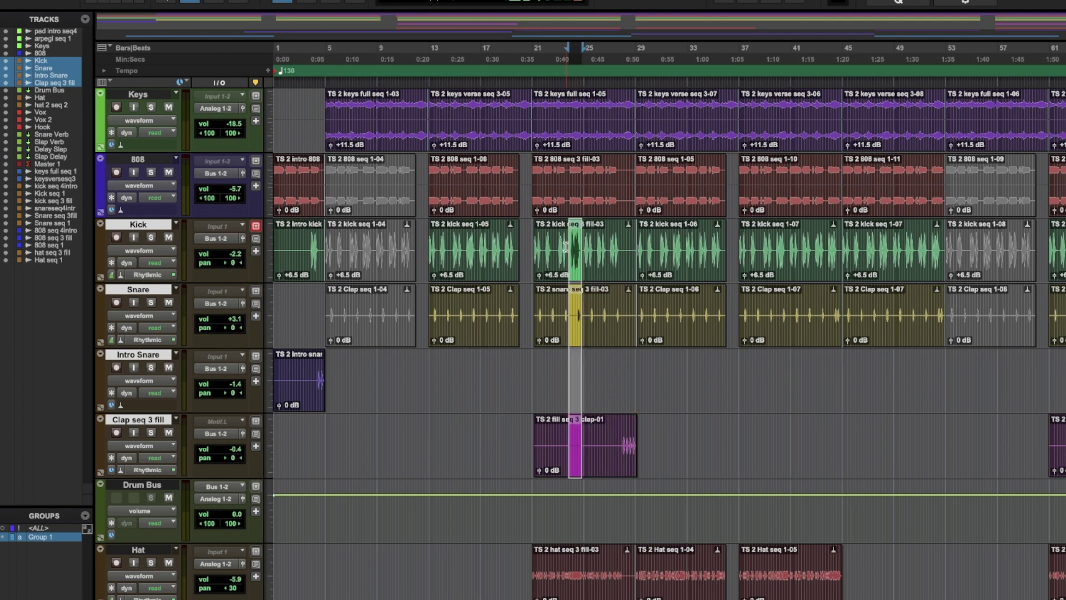
pyautogui.moveTo(536, 224); pyautogui.dragTo(549, 224)
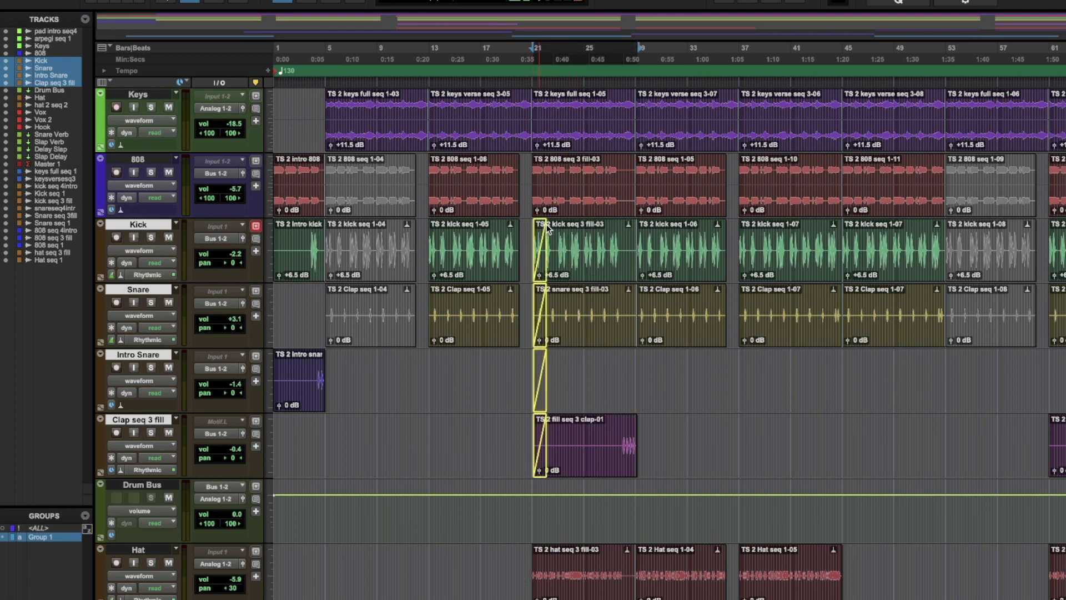
pyautogui.click(565, 233)
pyautogui.hotkey('ctrl', 'z')
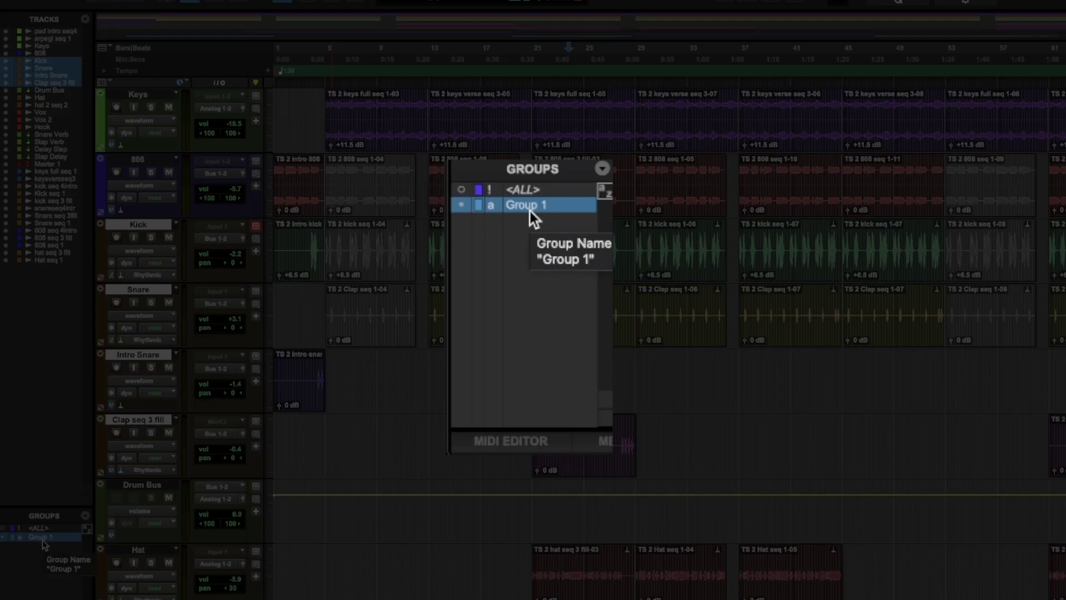
# - Change the group's name from Group 1 to 'Drums' in Modify Groups
pyautogui.doubleClick(39, 537)
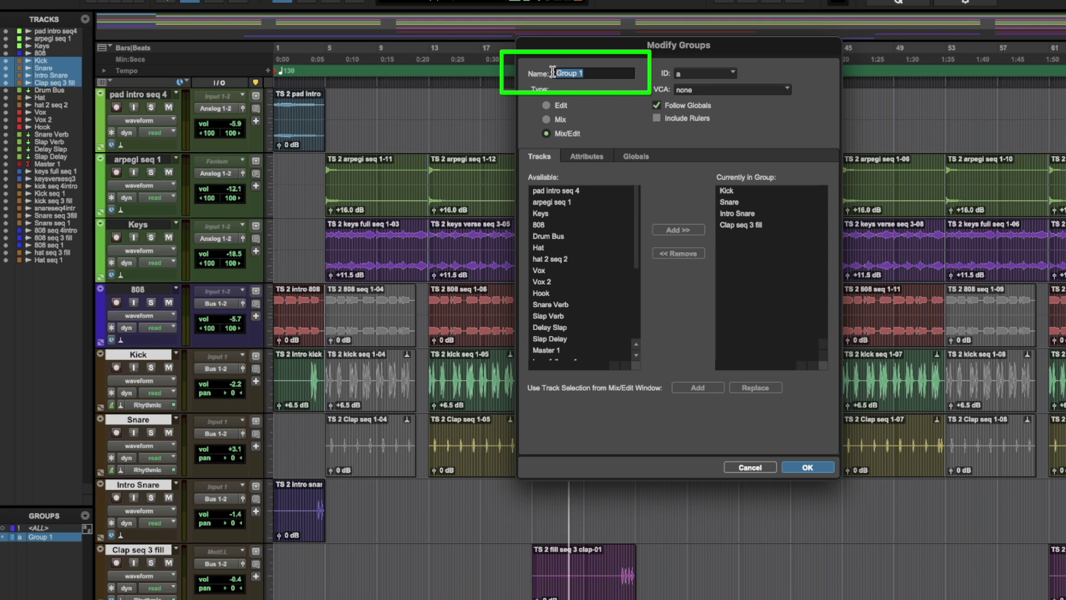
pyautogui.write('Drums')
pyautogui.press('Return')
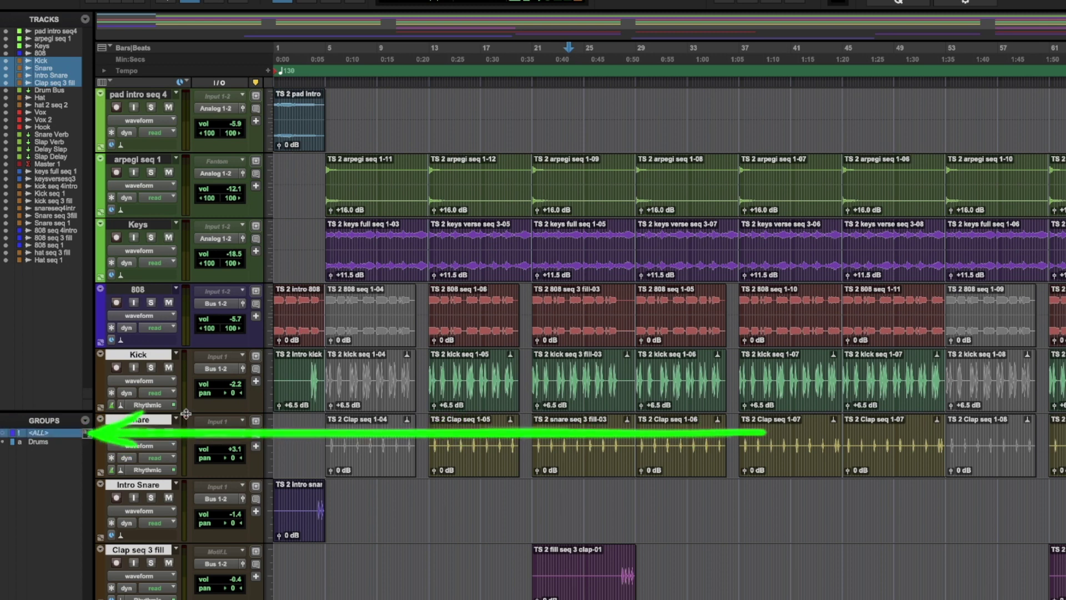
# - Select every clip on every track and shift them later in the timeline
pyautogui.click(412, 177)
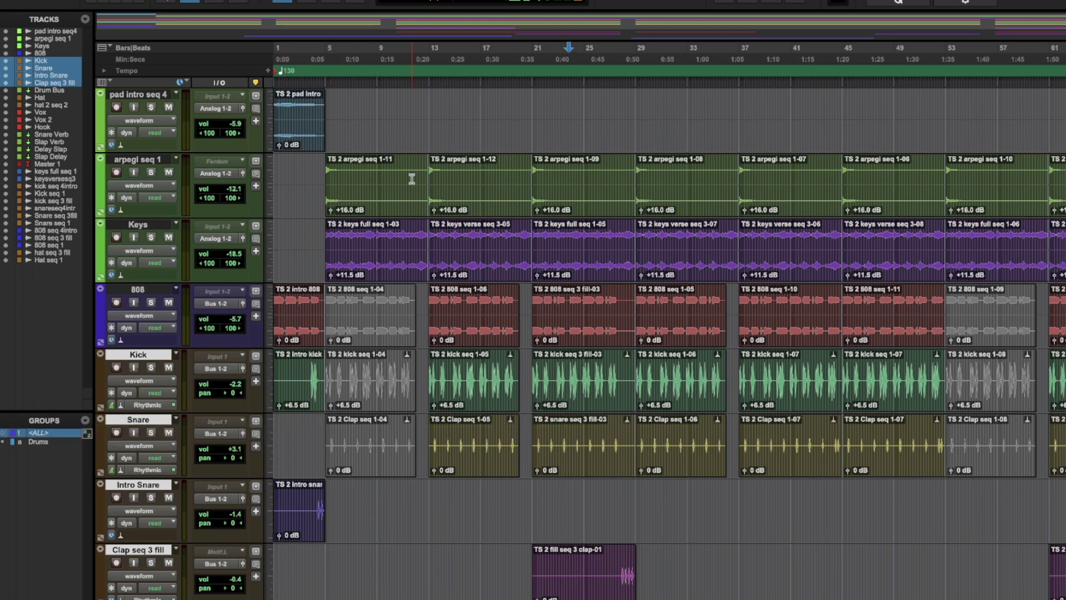
pyautogui.doubleClick(396, 177)
pyautogui.tripleClick(416, 176)
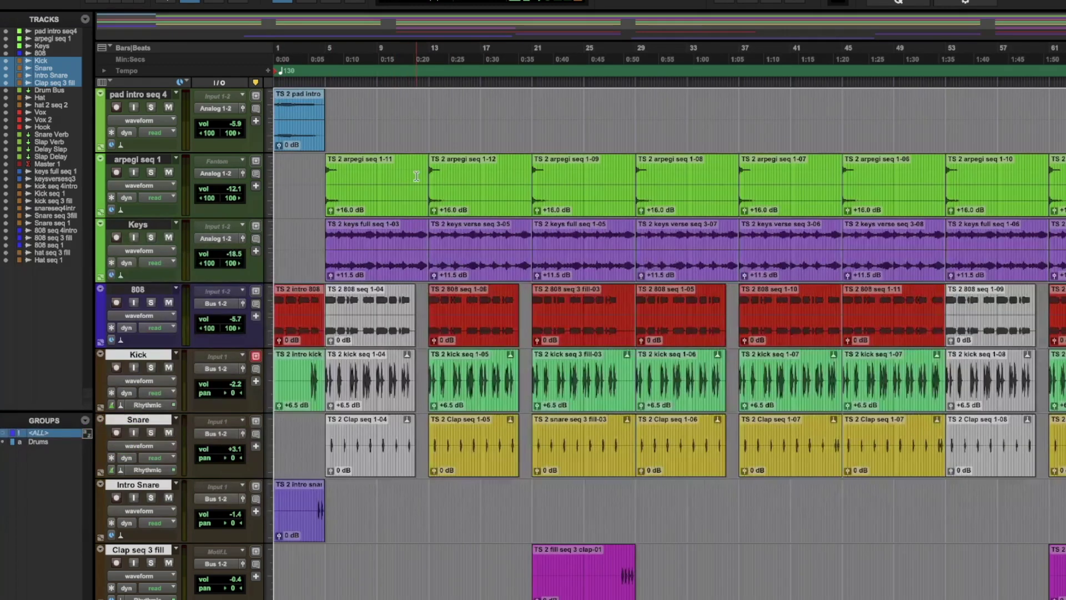
pyautogui.moveTo(385, 201)
pyautogui.mouseDown()
pyautogui.moveTo(421, 200)
pyautogui.moveTo(385, 202)
pyautogui.mouseUp()
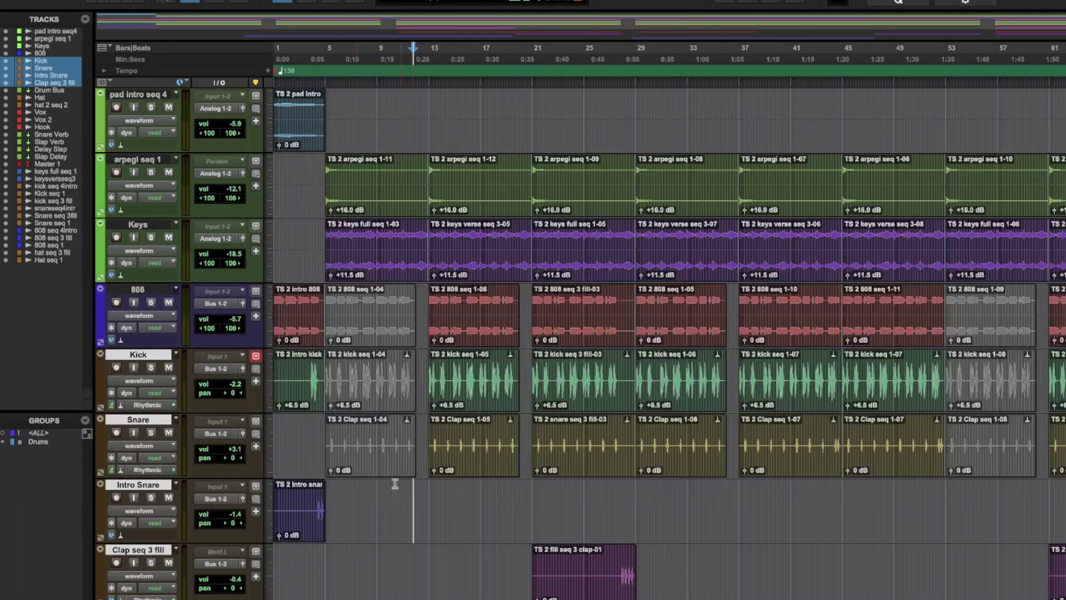
# - Select the Drums group tracks plus Drum Bus, and hide Kick, Snare, Intro Snare, Drum Bus and Clap seq 3 fill
pyautogui.click(38, 442)
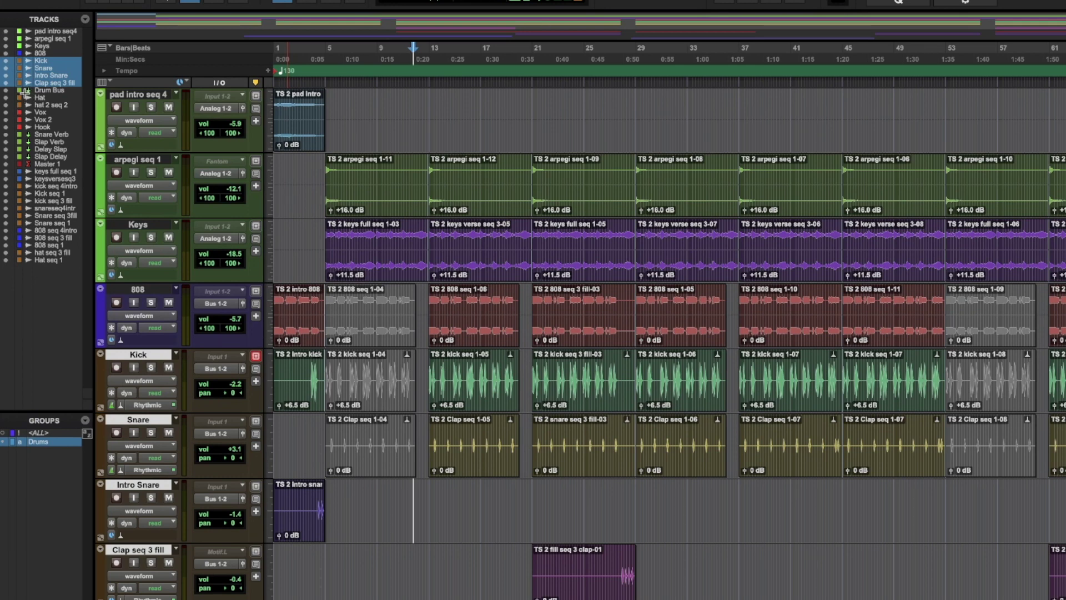
pyautogui.keyDown('shift'); pyautogui.click(46, 91); pyautogui.keyUp('shift')
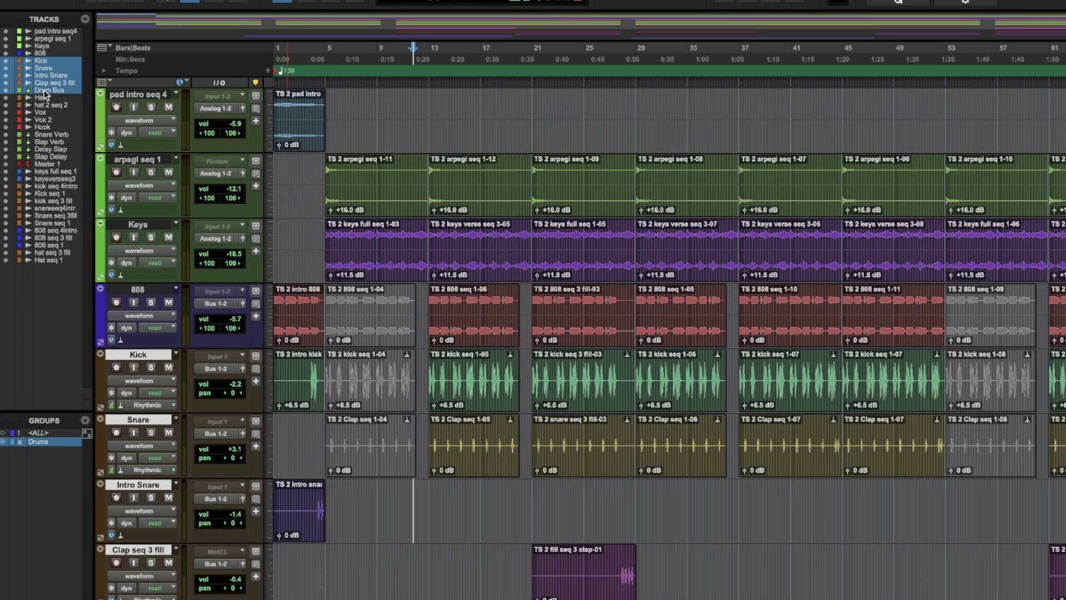
pyautogui.click(6, 61)
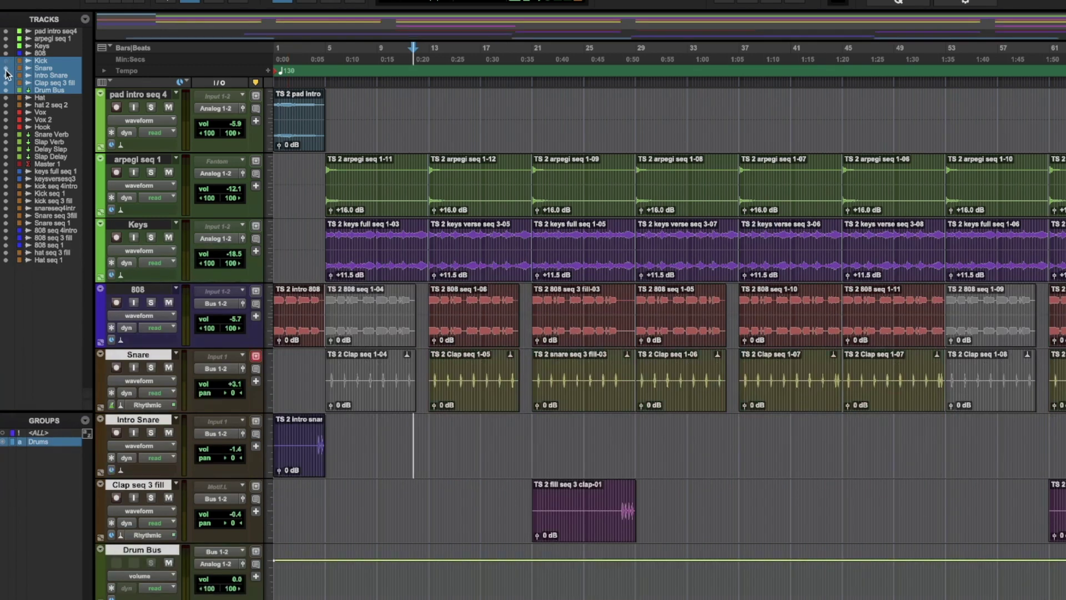
pyautogui.click(6, 68)
pyautogui.click(6, 75)
pyautogui.click(5, 90)
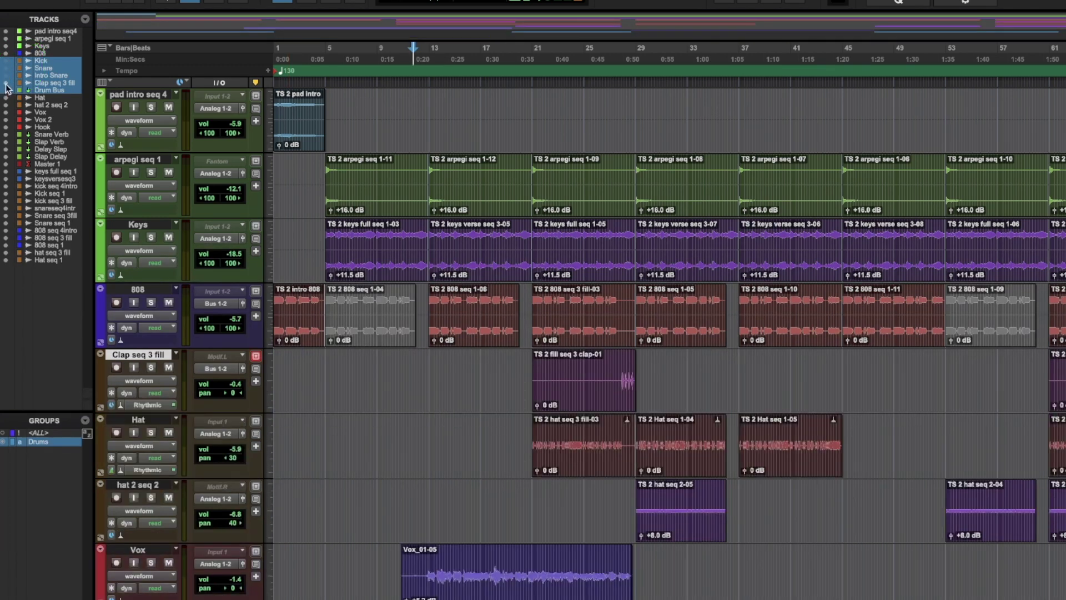
pyautogui.click(5, 83)
# - Show Kick, Snare, Clap seq 3 fill and Intro Snare again, and open the Drums group settings
pyautogui.click(5, 60)
pyautogui.click(6, 68)
pyautogui.click(6, 83)
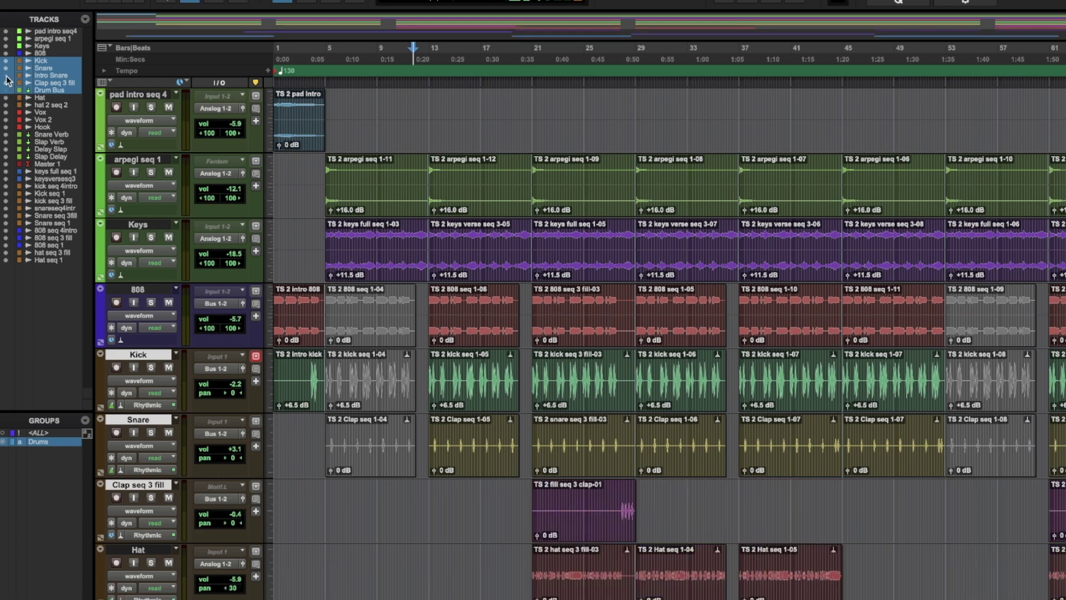
pyautogui.click(5, 75)
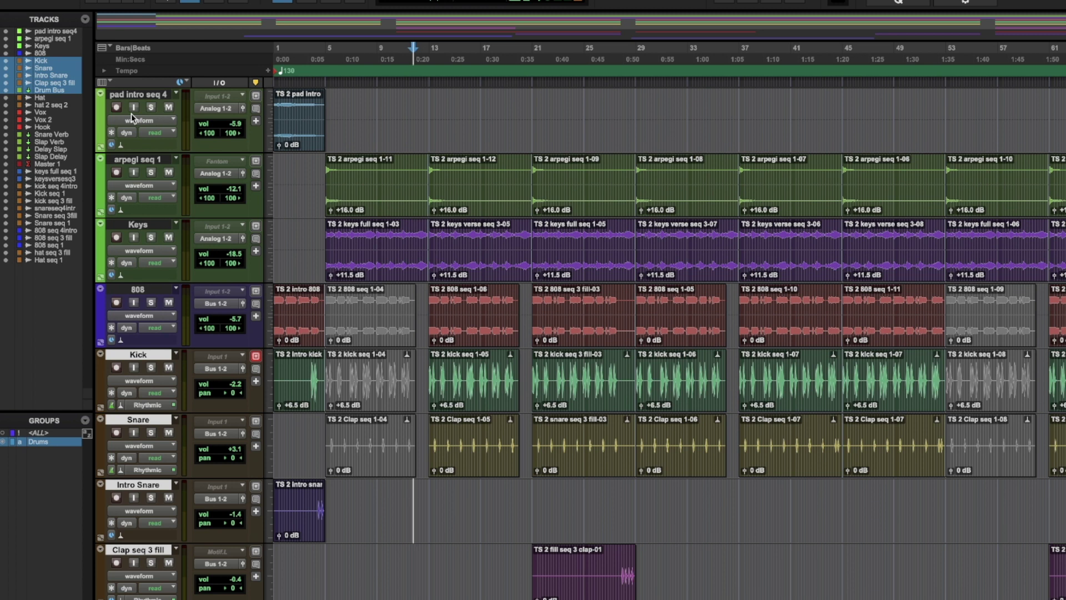
pyautogui.doubleClick(4, 445)
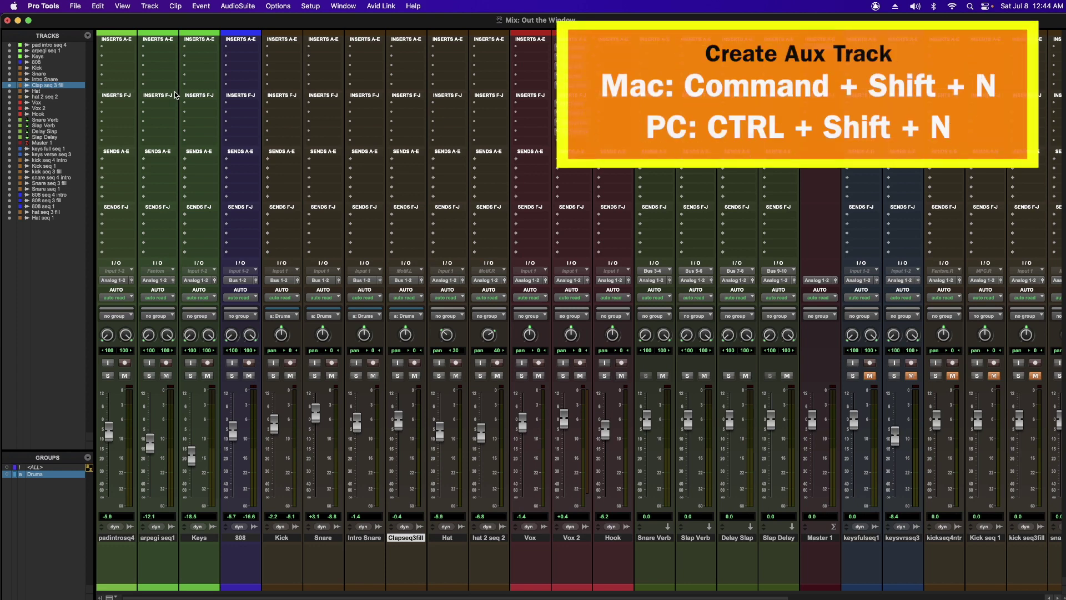
# - Create a new stereo Aux Input track
pyautogui.press('super+shift+n')
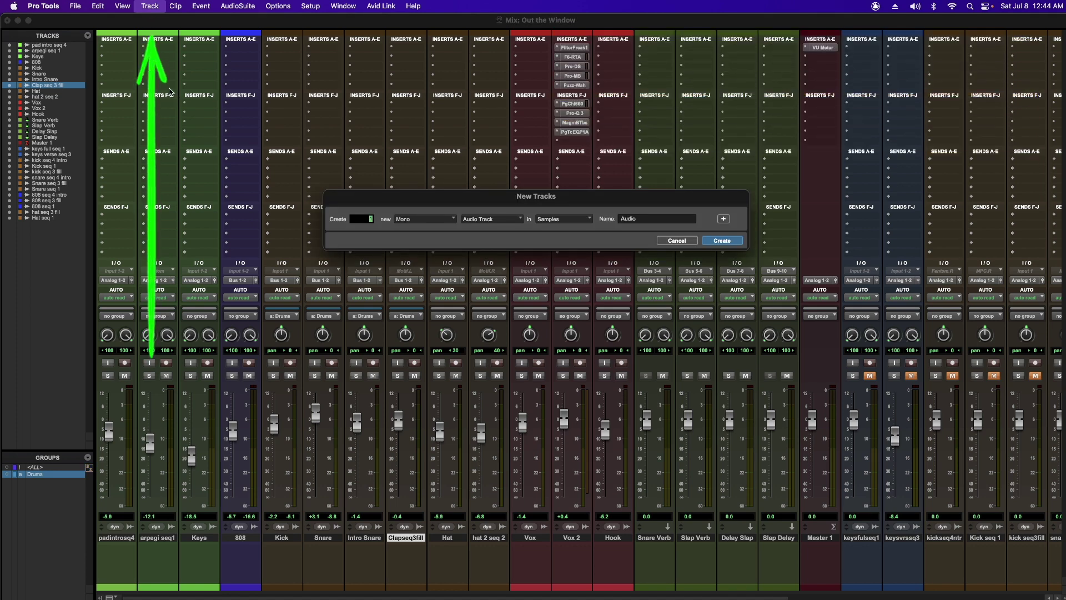
pyautogui.press('super+Down')
pyautogui.click(452, 219)
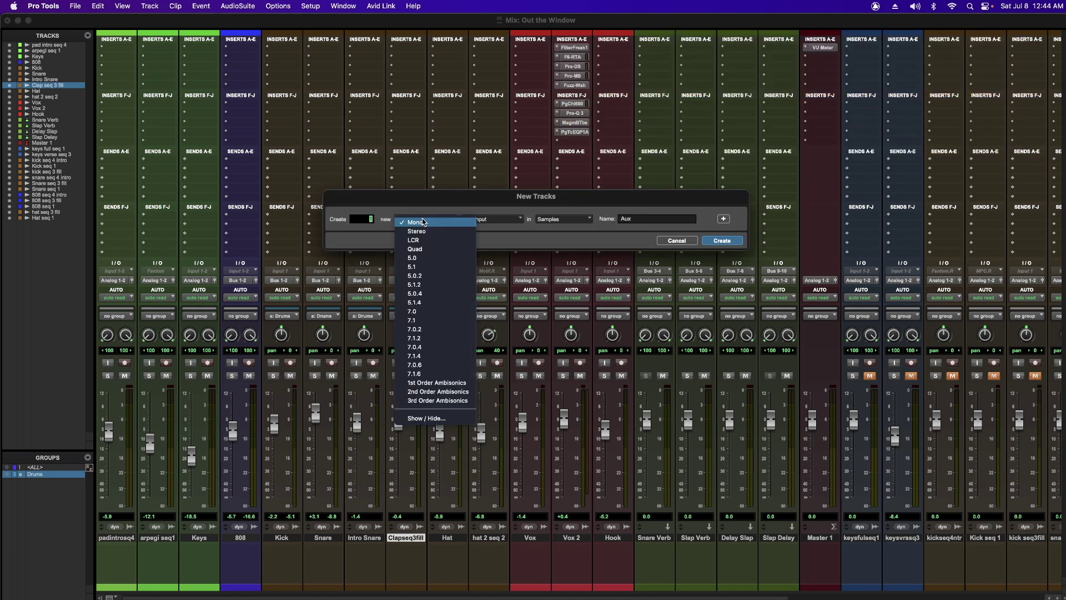
pyautogui.click(422, 232)
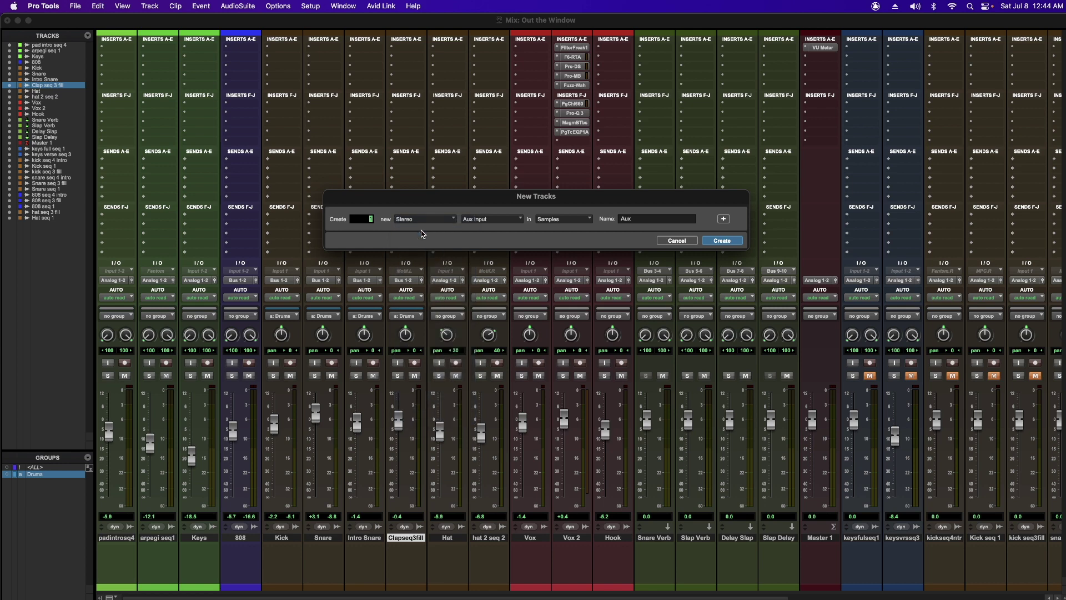
pyautogui.click(721, 241)
# - Rename the aux track to 'Drums' and set its input to Bus 1-2
pyautogui.doubleClick(447, 539)
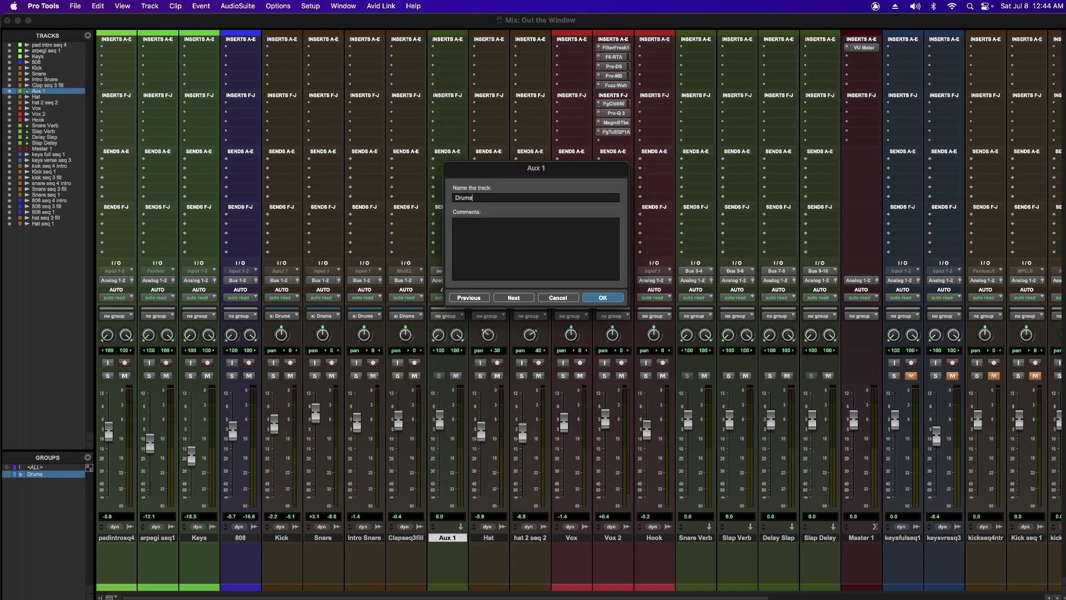
pyautogui.press('Return')
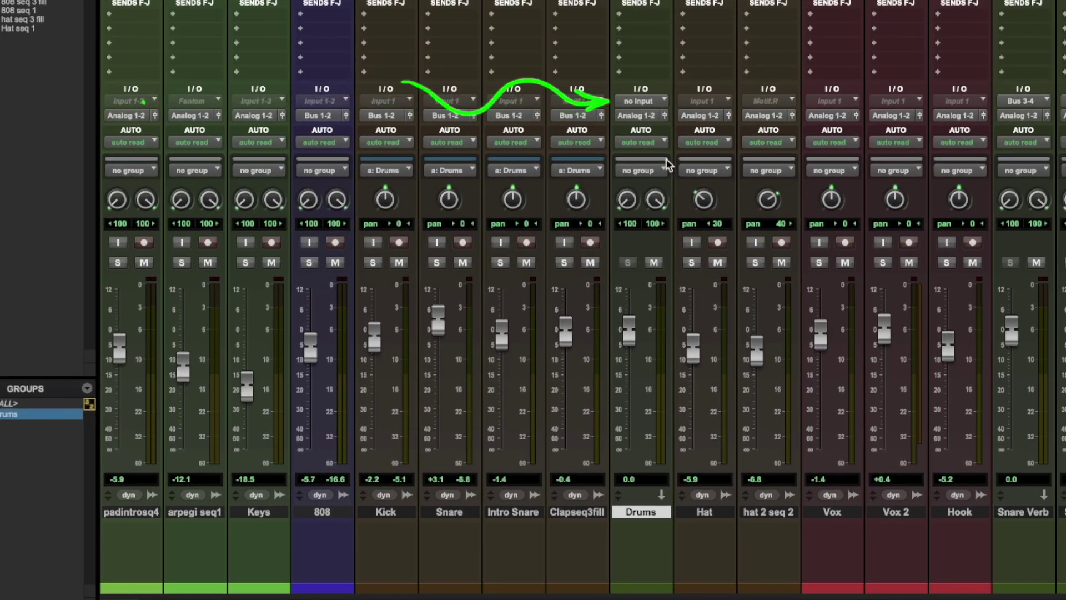
pyautogui.click(448, 271)
pyautogui.moveTo(444, 275)
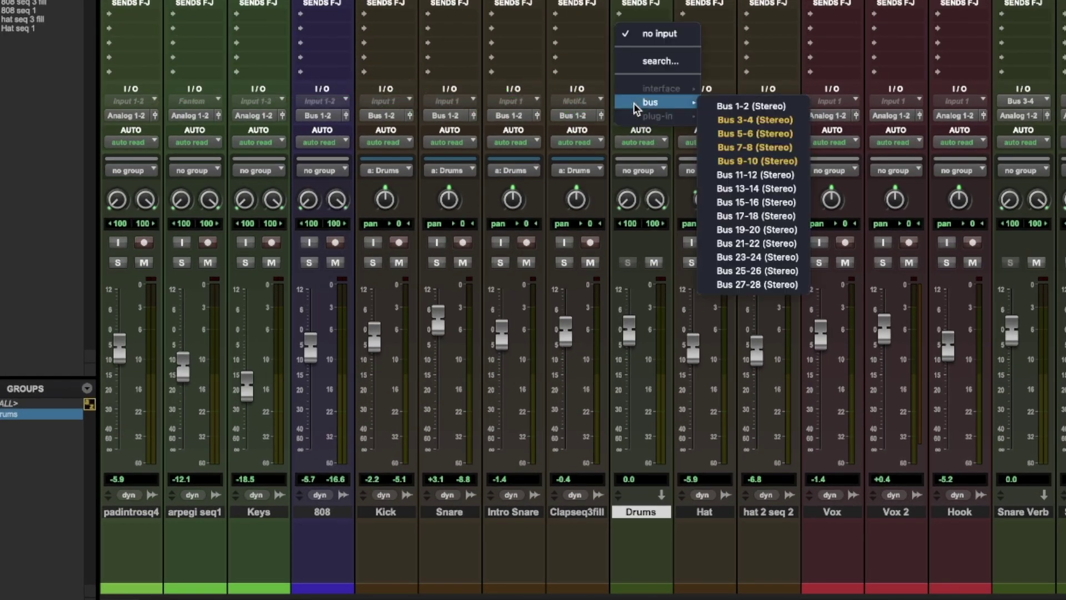
pyautogui.click(744, 107)
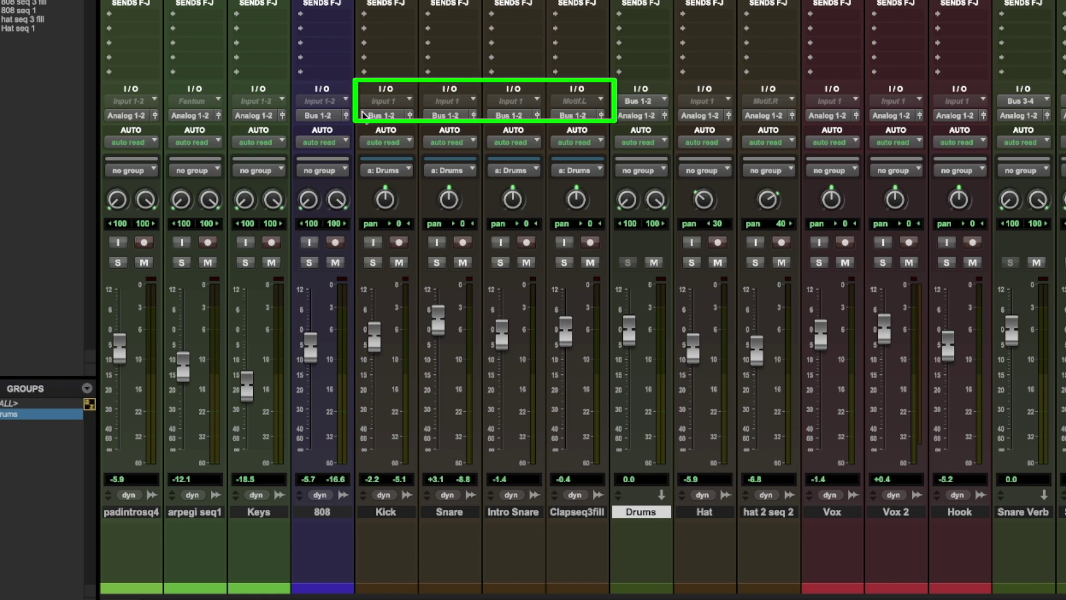
# - Route the grouped drum tracks' outputs to Bus 1-2 and lower the Drums aux level slightly
pyautogui.click(382, 116)
pyautogui.moveTo(391, 131)
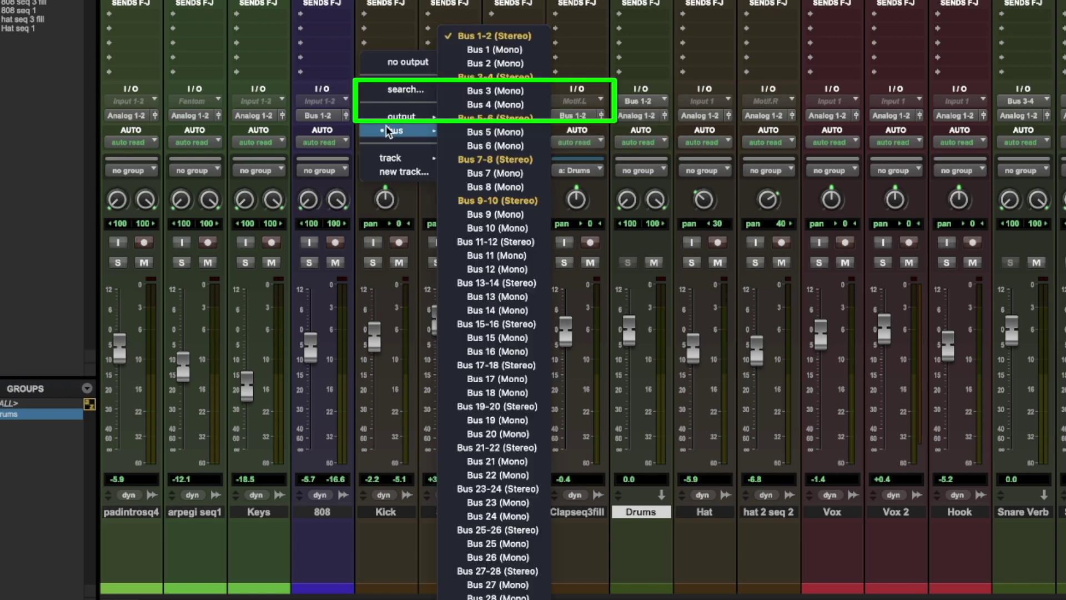
pyautogui.click(476, 36)
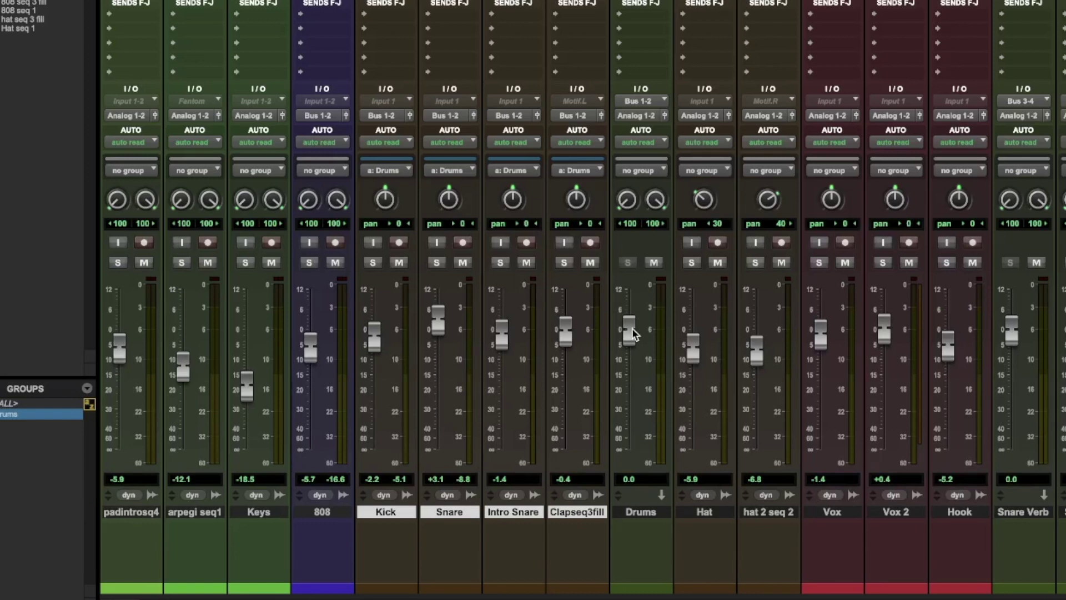
pyautogui.moveTo(634, 334)
pyautogui.mouseDown()
pyautogui.moveTo(631, 347)
pyautogui.moveTo(630, 331)
pyautogui.mouseUp()
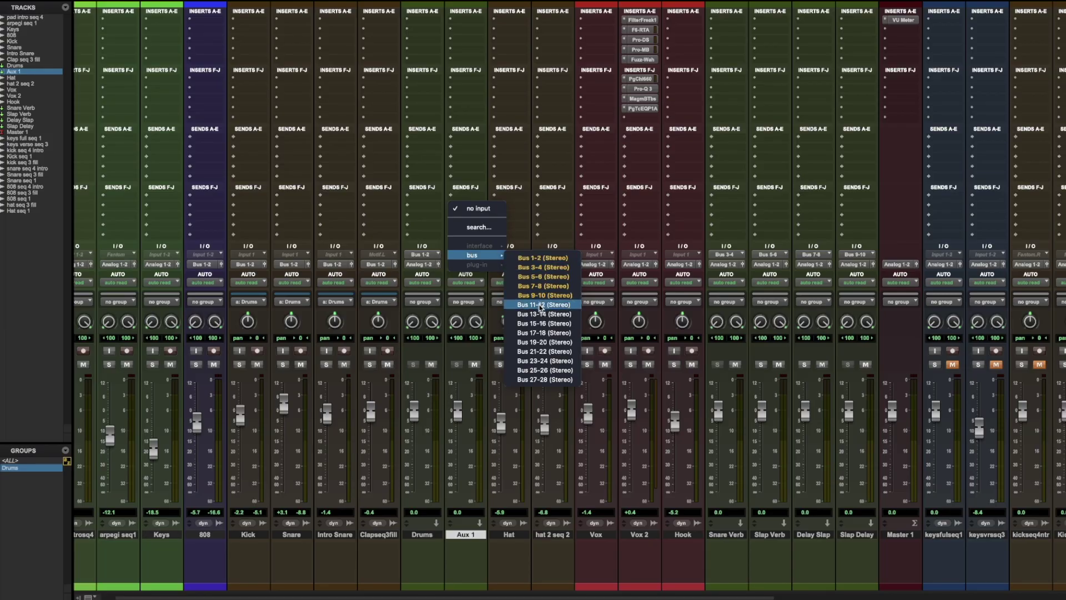
# - Set the new aux's input to Bus 11-12 and rename it 'Reverb'
pyautogui.click(542, 307)
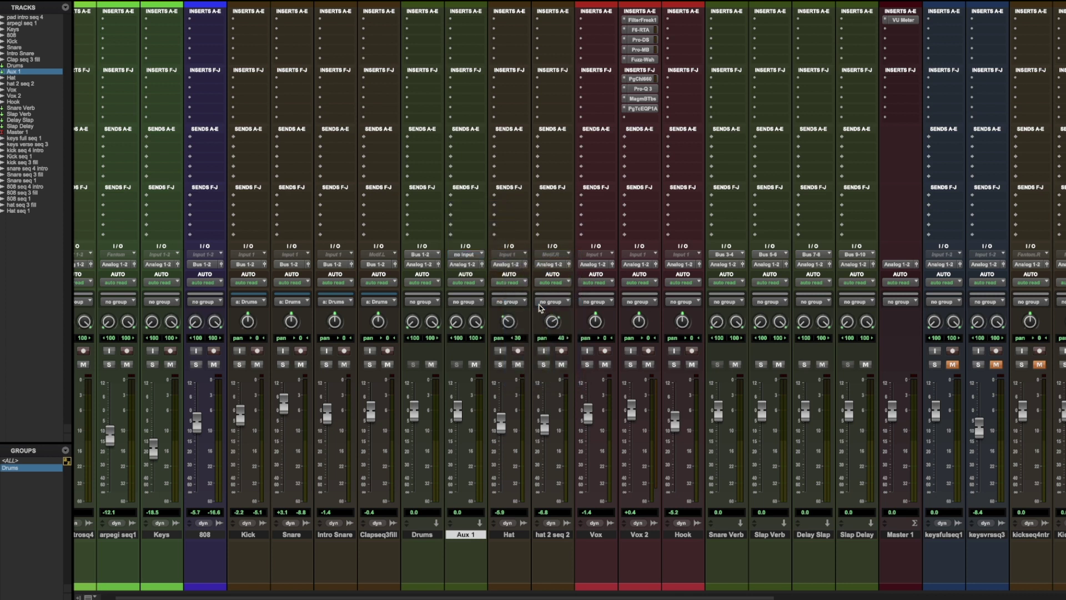
pyautogui.doubleClick(466, 534)
pyautogui.write('Reverb')
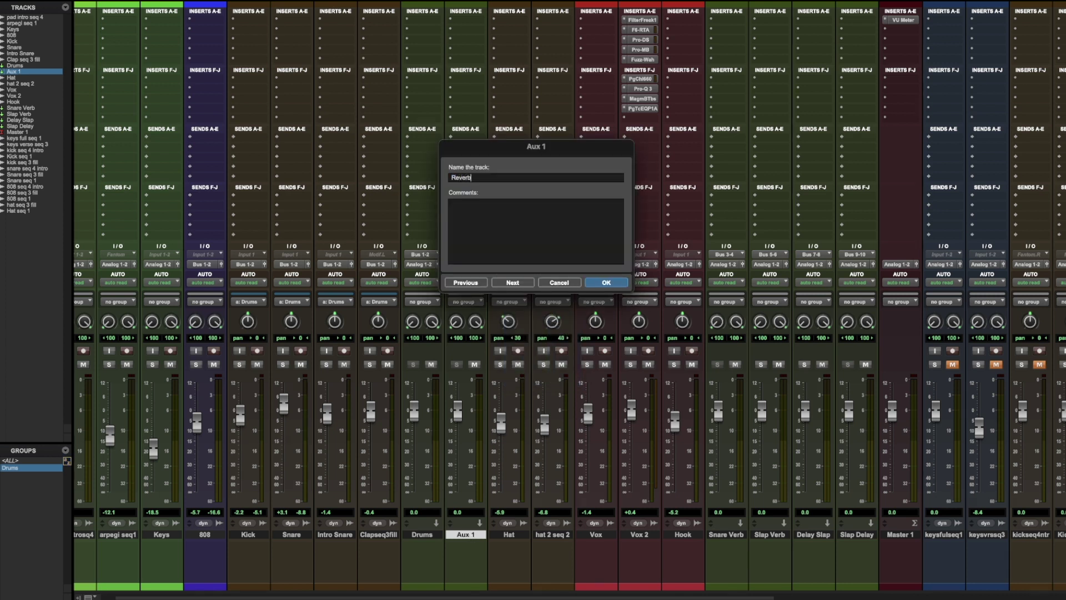
pyautogui.press('Return')
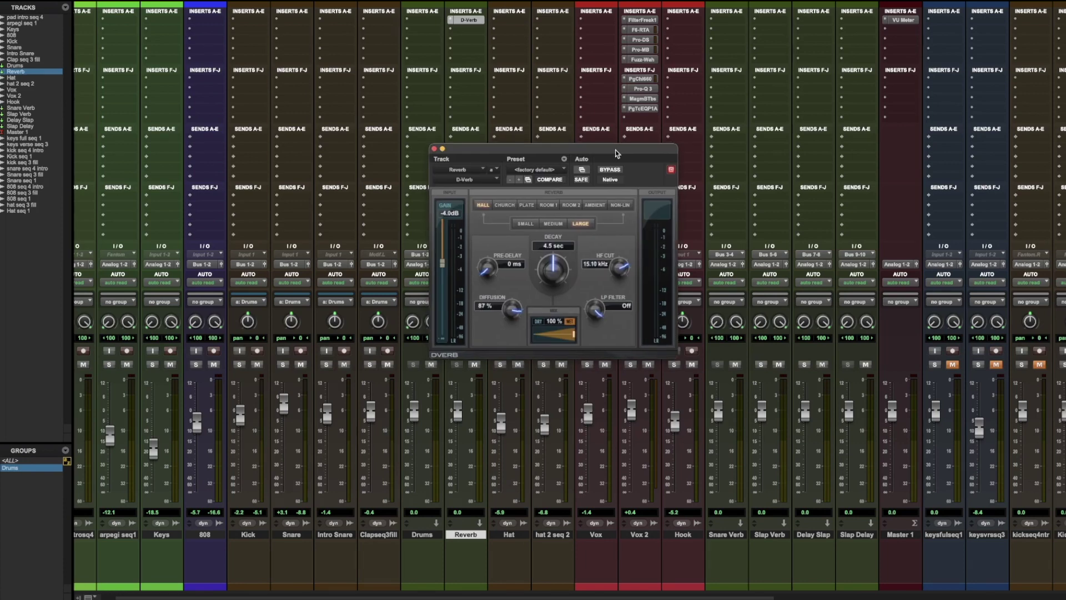
# - Add a Snare send to Bus 11-12 (Stereo) and raise its level to -10.7 dB
pyautogui.click(285, 138)
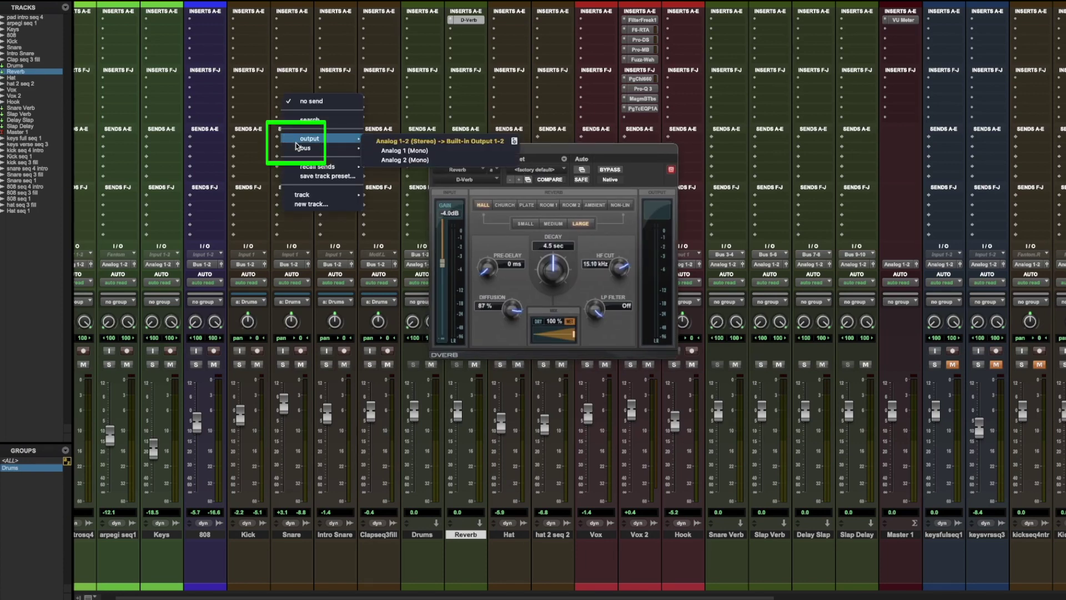
pyautogui.moveTo(312, 148)
pyautogui.click(396, 291)
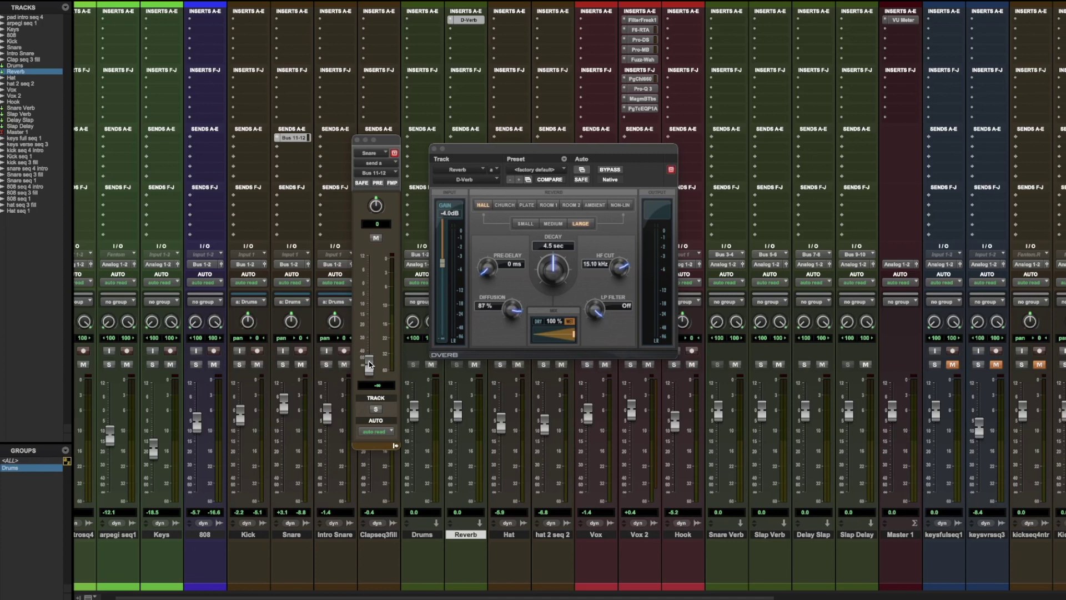
pyautogui.moveTo(369, 364)
pyautogui.mouseDown()
pyautogui.moveTo(370, 303)
pyautogui.moveTo(371, 364)
pyautogui.mouseUp()
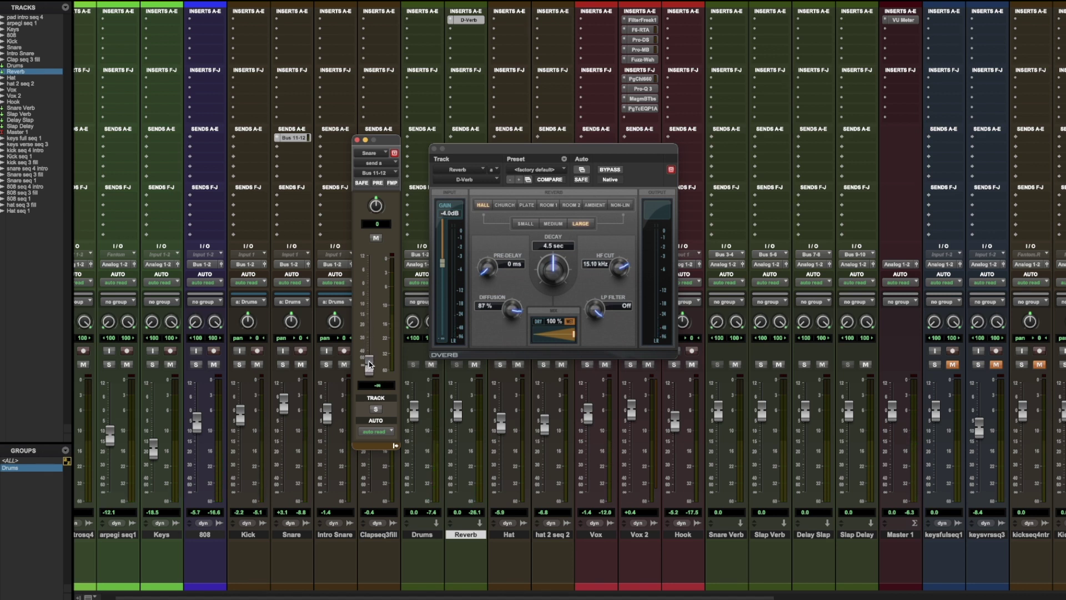